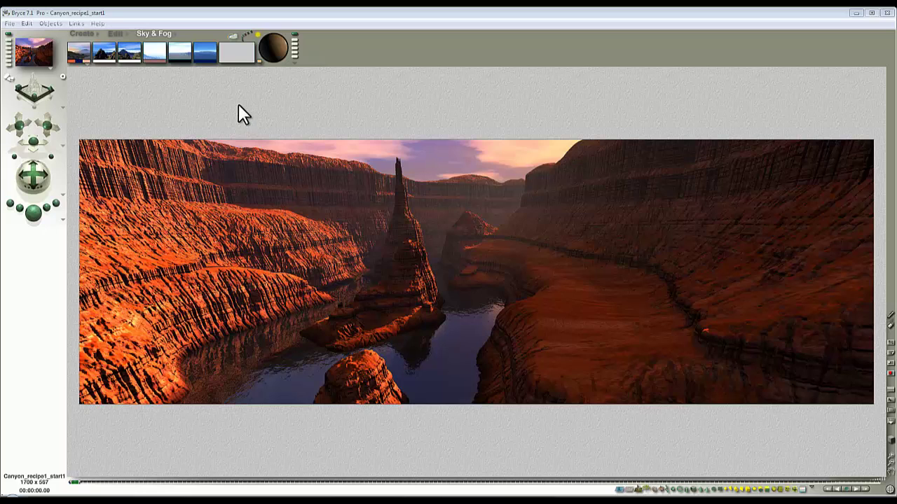
# - Review the Sky Lab's IBL settings, the HDRI image, the Sun & Moon page and the backdrop blending options
pyautogui.click(322, 209)
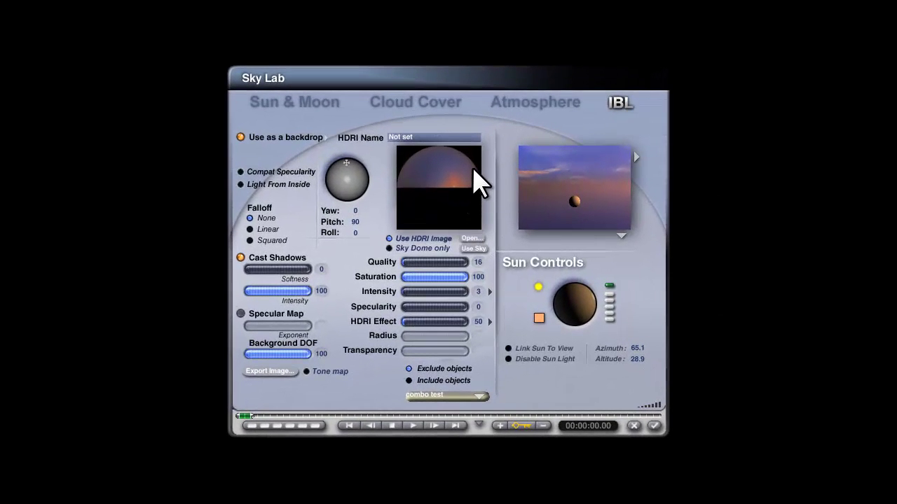
pyautogui.moveTo(472, 168); pyautogui.dragTo(432, 187)
pyautogui.click(319, 103)
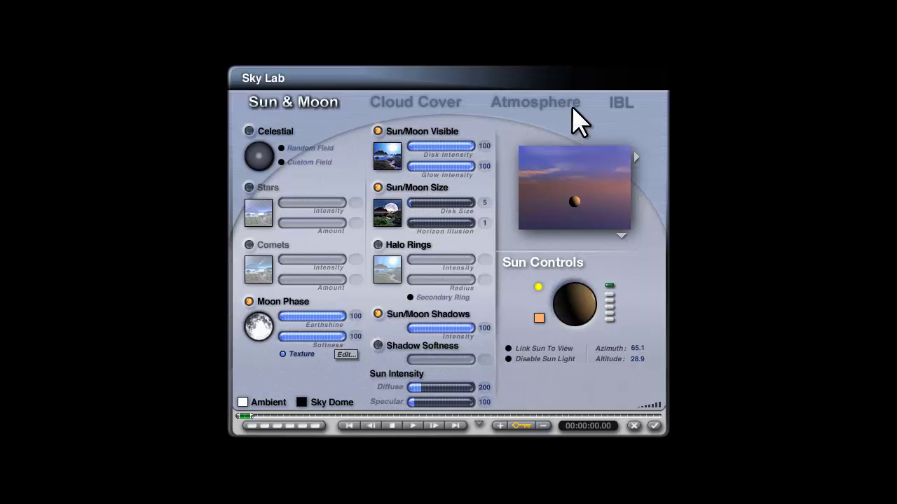
pyautogui.click(623, 103)
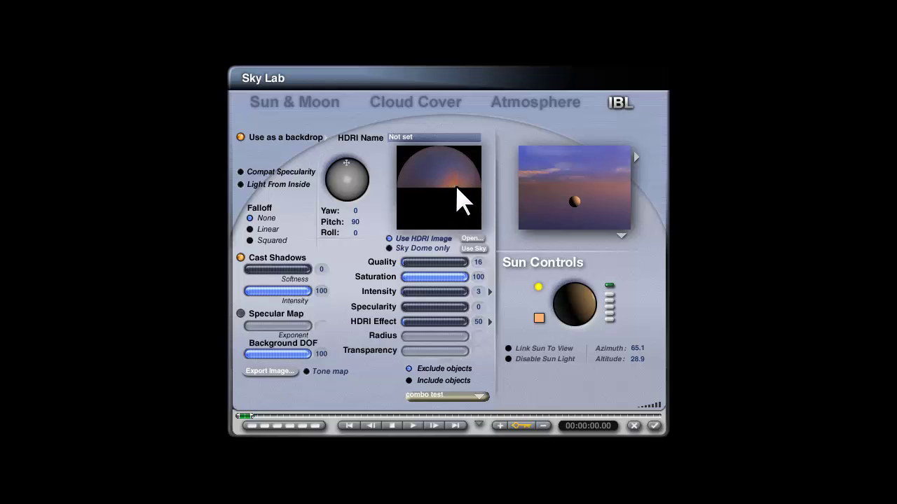
pyautogui.click(326, 137)
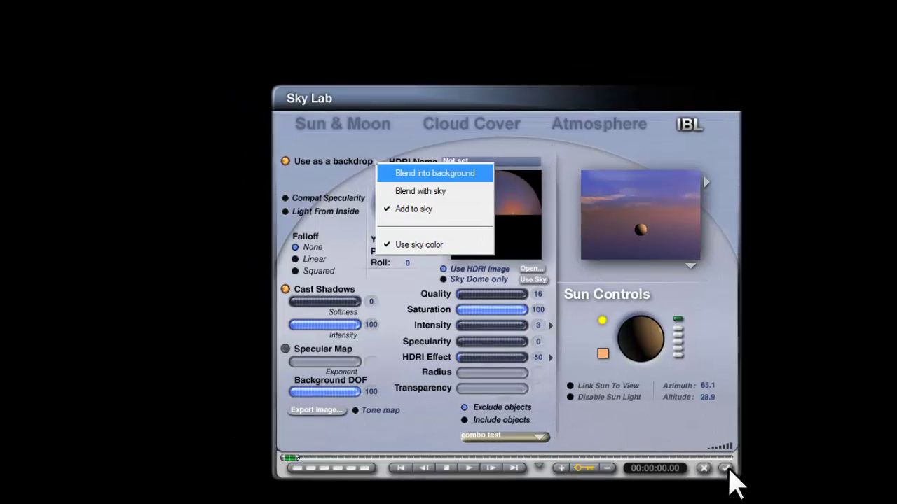
pyautogui.click(653, 425)
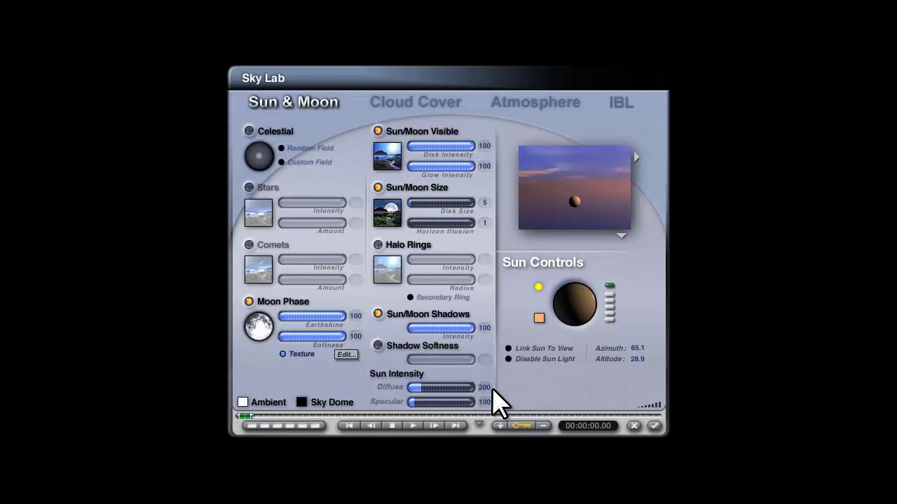
# - Set the Sky Lab preview to Render in Scene, examine the HDRI image on the IBL page, and accept the sky settings
pyautogui.click(621, 236)
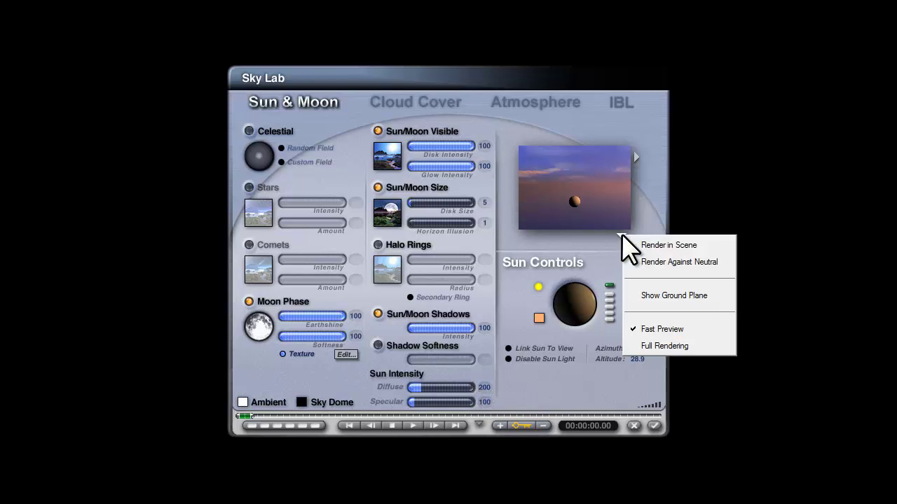
pyautogui.click(639, 244)
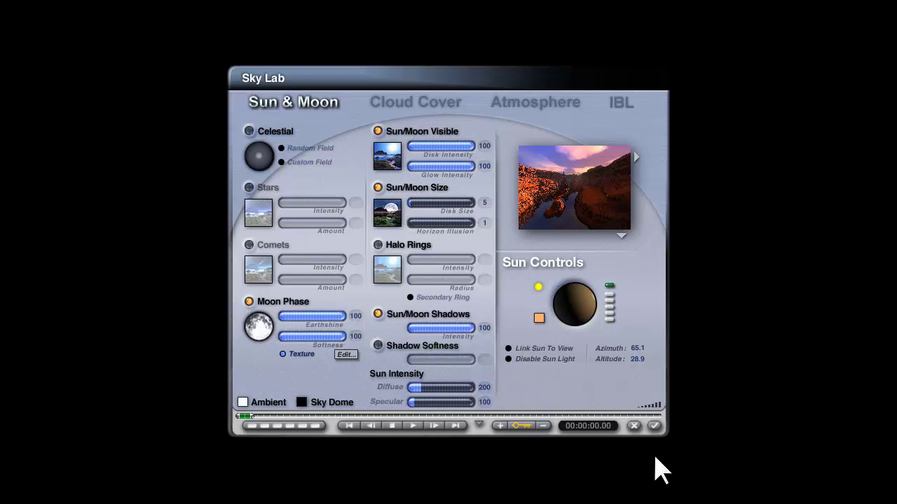
pyautogui.click(617, 100)
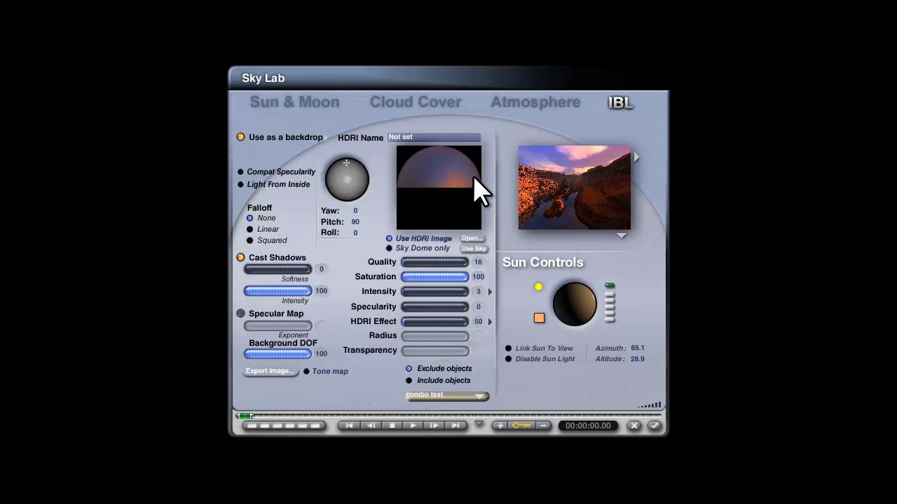
pyautogui.moveTo(431, 160); pyautogui.dragTo(483, 188)
pyautogui.click(654, 425)
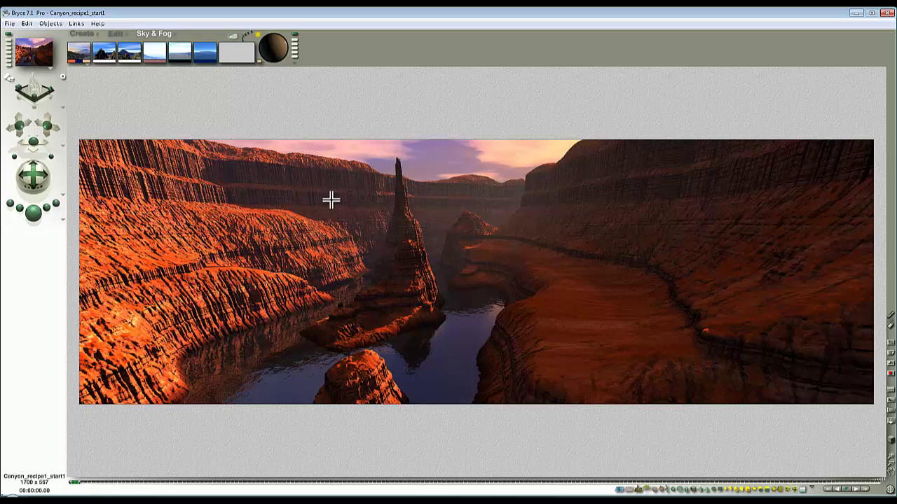
# - Create a radial light in the canyon scene and rename it Background
pyautogui.click(82, 33)
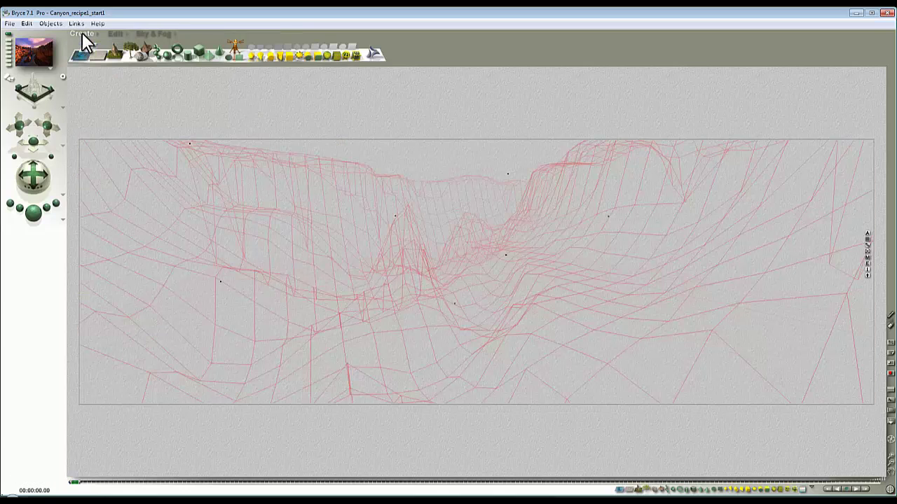
pyautogui.click(251, 56)
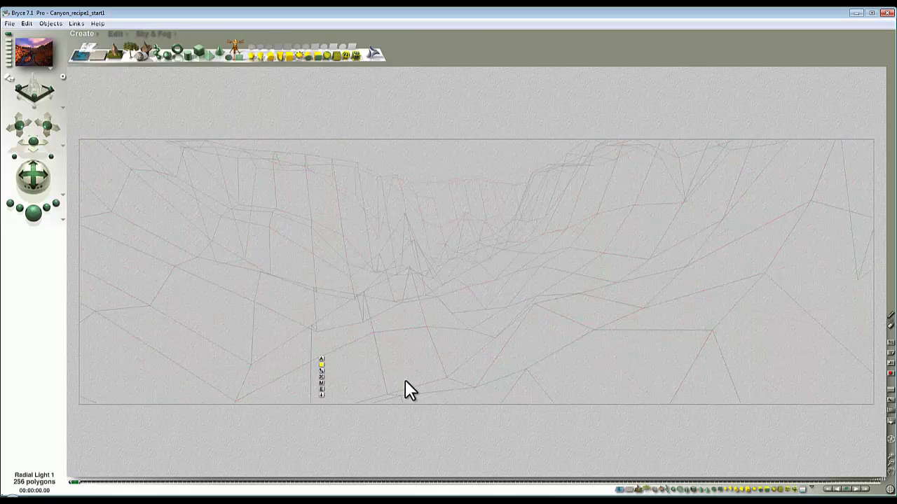
pyautogui.click(321, 365)
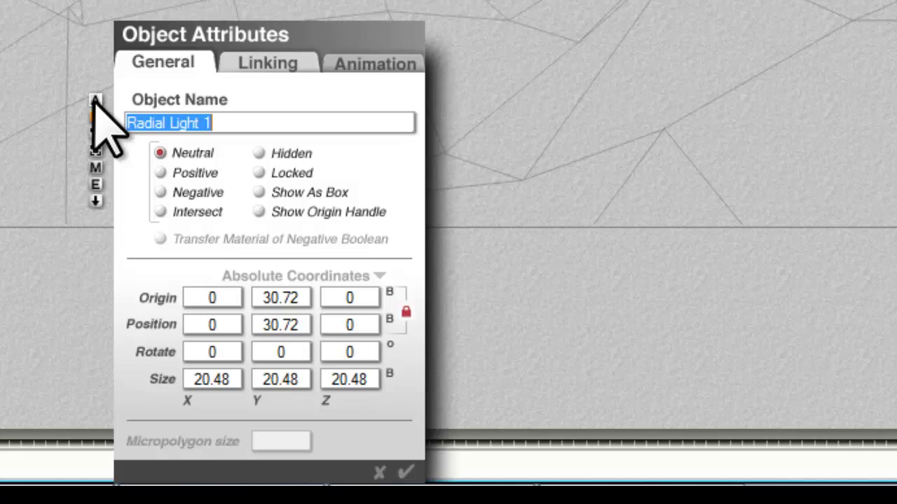
pyautogui.click(227, 125)
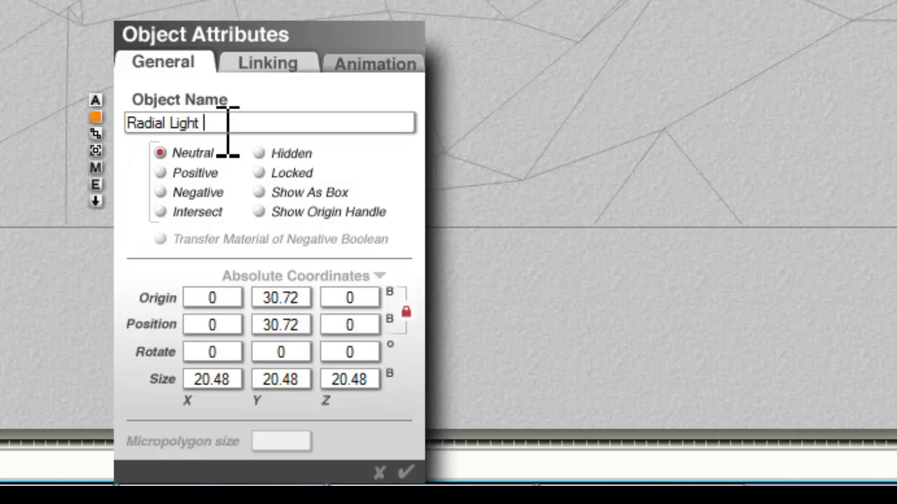
pyautogui.press('BackSpace')
pyautogui.press('BackSpace')
pyautogui.press('BackSpace')
pyautogui.press('BackSpace')
pyautogui.press('BackSpace')
pyautogui.press('BackSpace')
pyautogui.press('BackSpace')
pyautogui.press('BackSpace')
pyautogui.press('BackSpace')
pyautogui.press('BackSpace')
pyautogui.press('BackSpace')
pyautogui.press('BackSpace')
pyautogui.press('BackSpace')
pyautogui.write('Background')
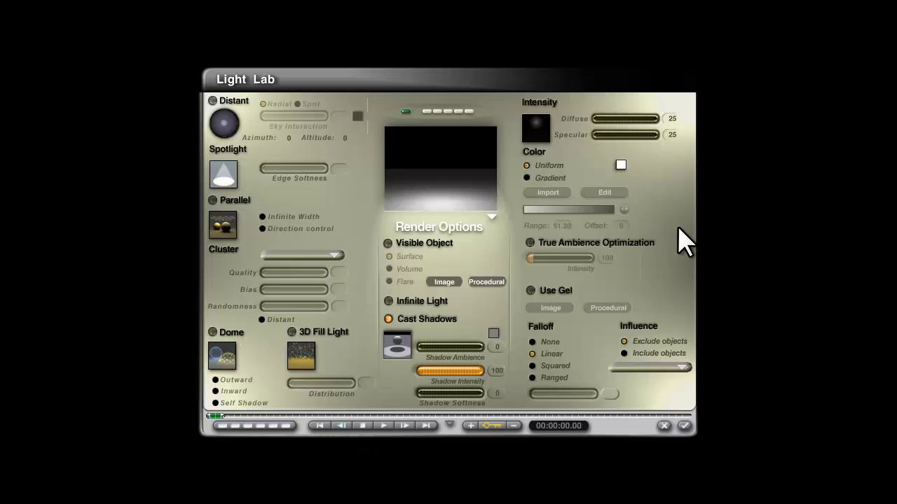
# - Set the Background light's diffuse and specular intensity to 0 and enable True Ambience Optimization
pyautogui.click(672, 119)
pyautogui.press('Return')
pyautogui.press('Tab')
pyautogui.write('0')
pyautogui.press('Return')
pyautogui.click(530, 242)
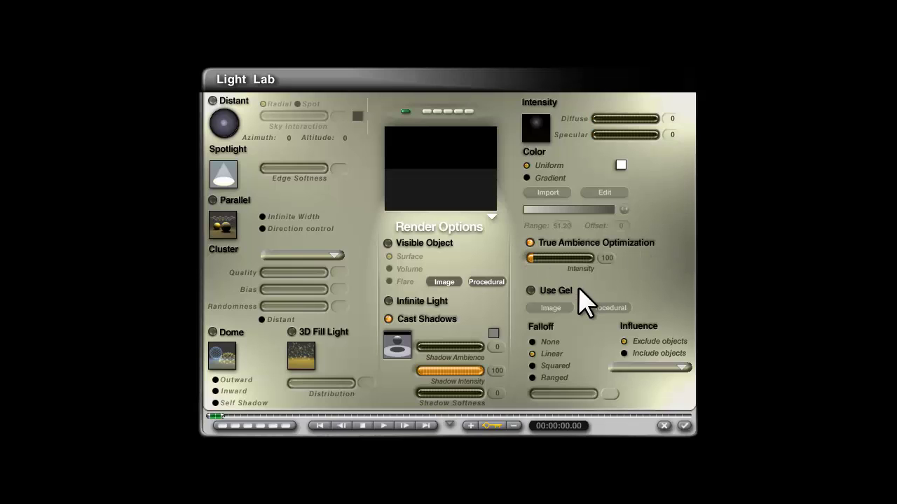
# - Enable a procedural gel on the Background light and accept its default material
pyautogui.click(530, 290)
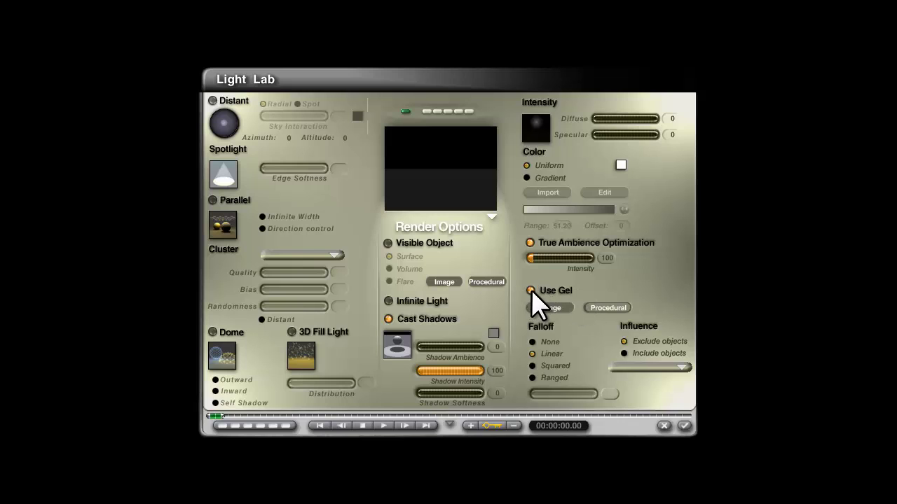
pyautogui.click(604, 308)
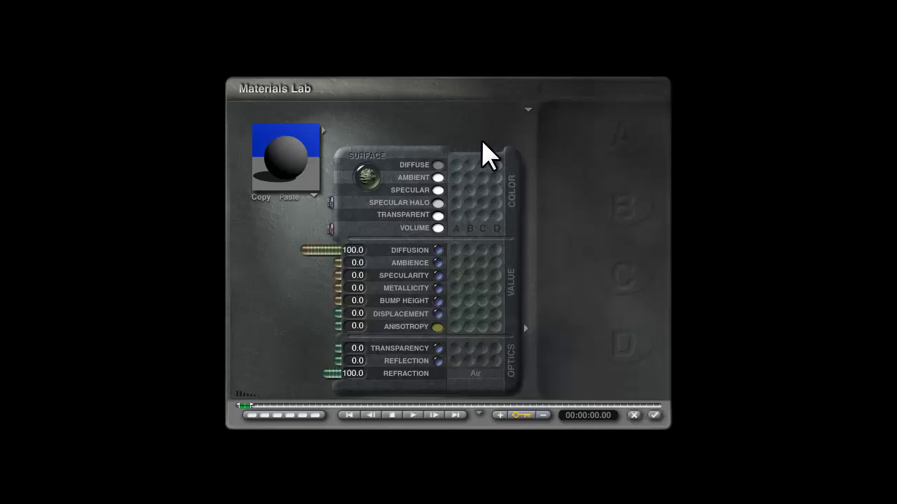
pyautogui.click(655, 416)
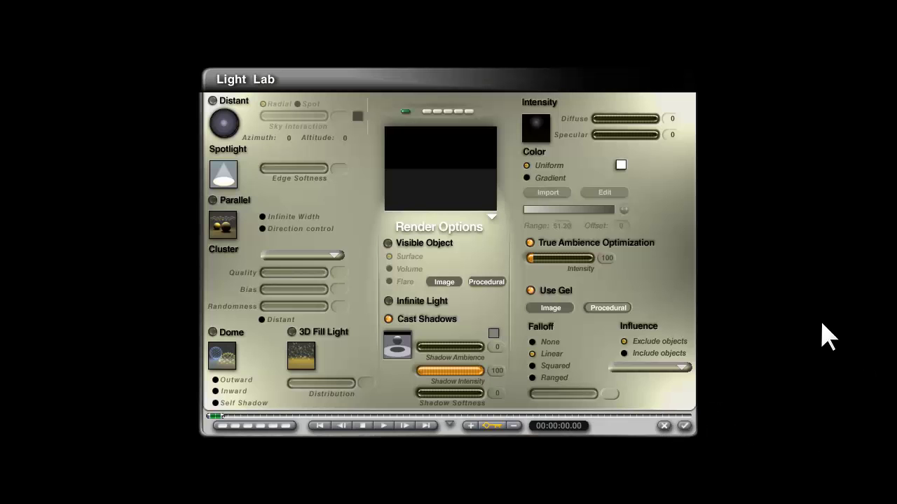
# - Set the light's influence to include only the Background object and accept the light settings
pyautogui.click(625, 353)
pyautogui.click(683, 367)
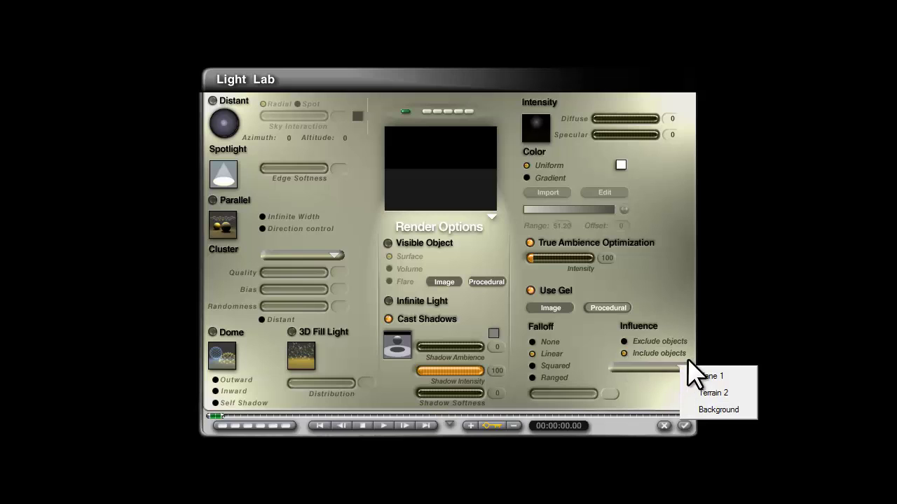
pyautogui.click(716, 412)
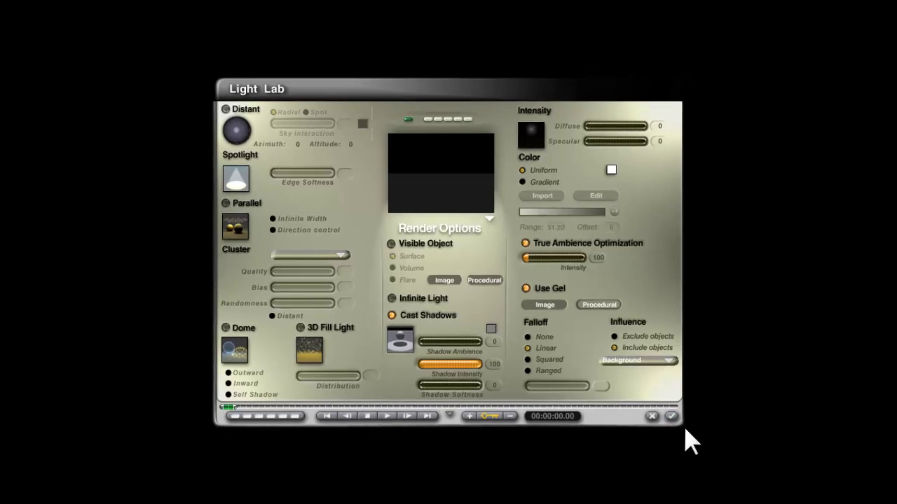
pyautogui.click(683, 425)
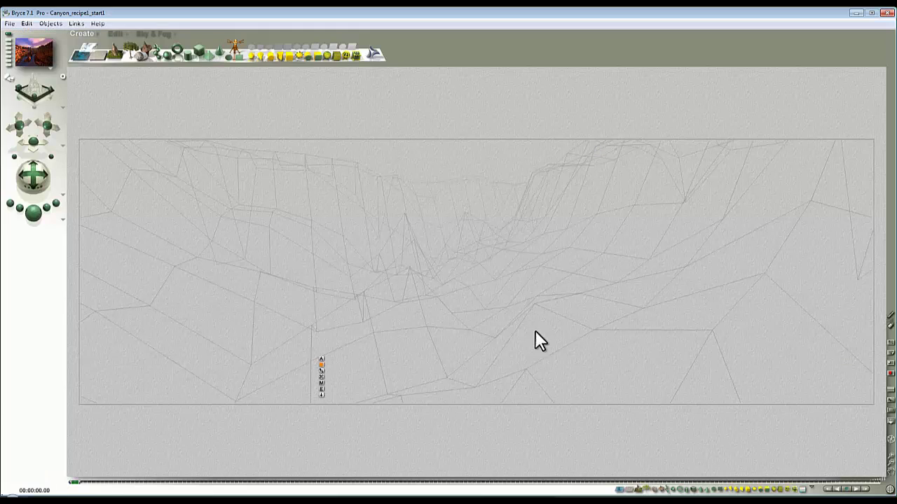
# - Enlarge the Background light on all axes until it spans the scene
pyautogui.click(115, 33)
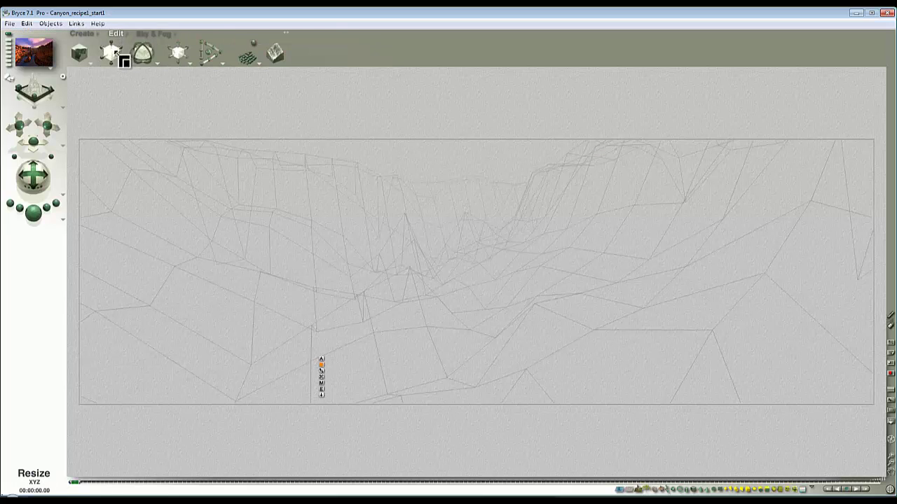
pyautogui.moveTo(114, 53); pyautogui.dragTo(154, 55)
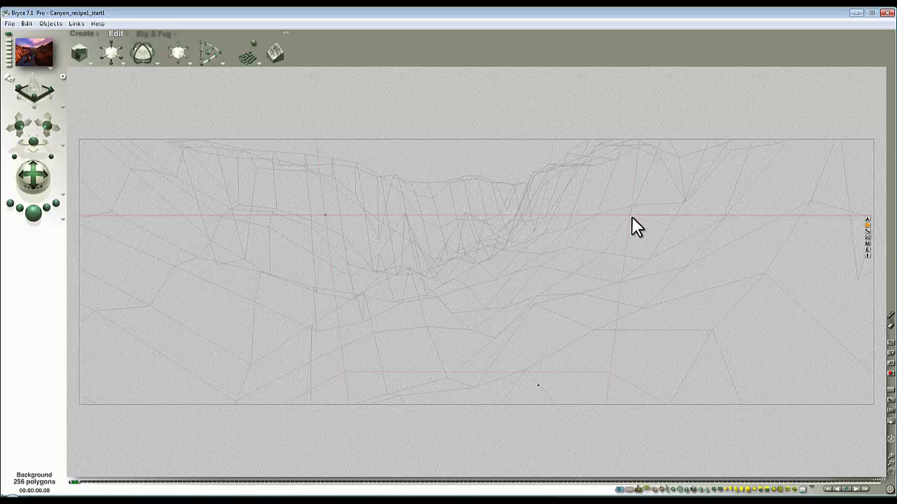
# - In the Sky Lab's IBL settings, enable Light From Inside and turn off Cast Shadows
pyautogui.click(159, 34)
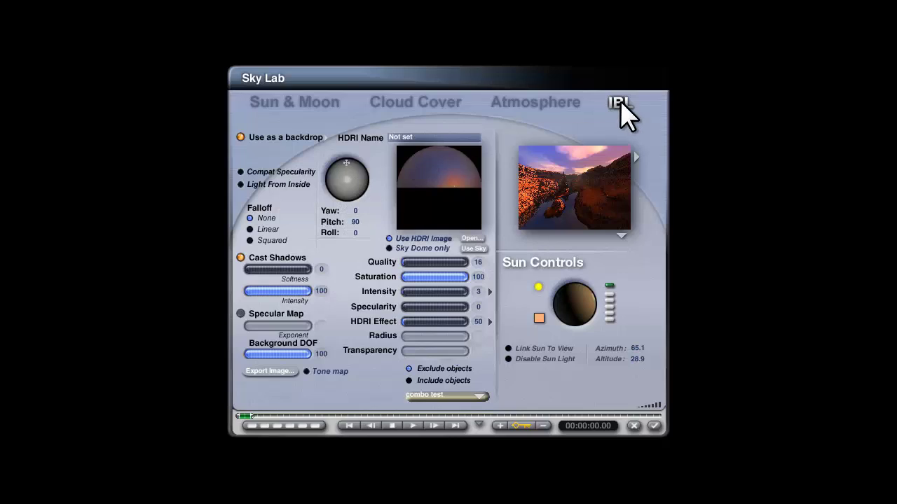
pyautogui.click(240, 185)
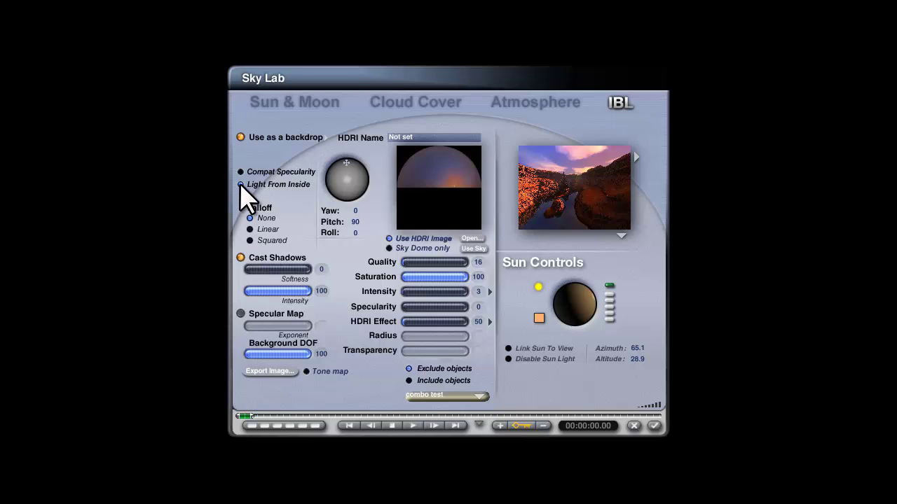
pyautogui.click(240, 258)
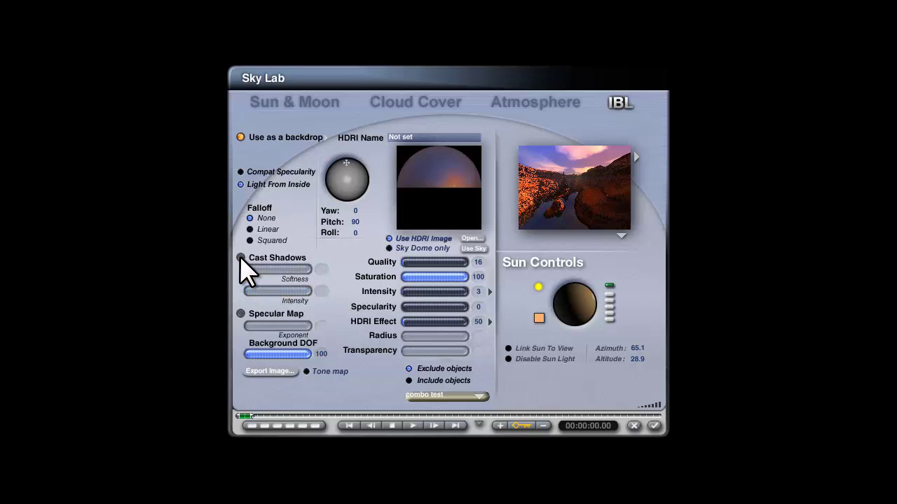
# - Apply the IBL intensity to the light source and set the HDRI Effect to 500
pyautogui.click(490, 290)
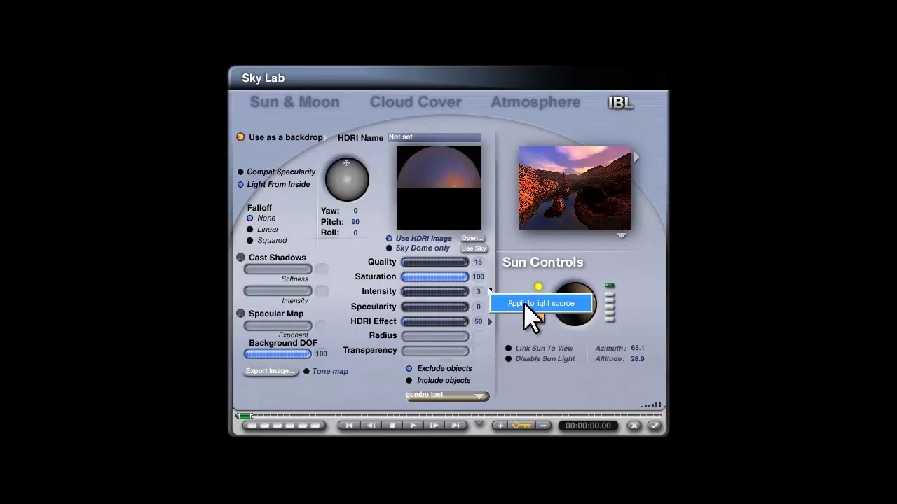
pyautogui.click(500, 334)
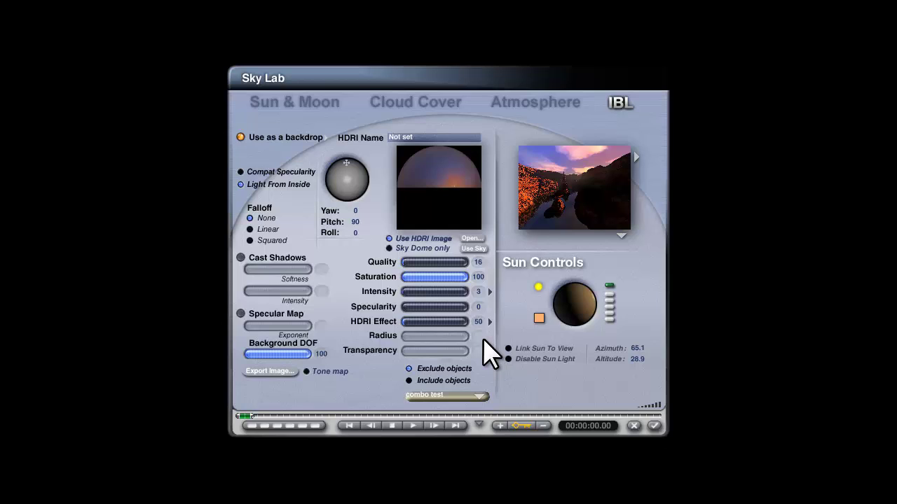
pyautogui.click(478, 322)
pyautogui.press('Return')
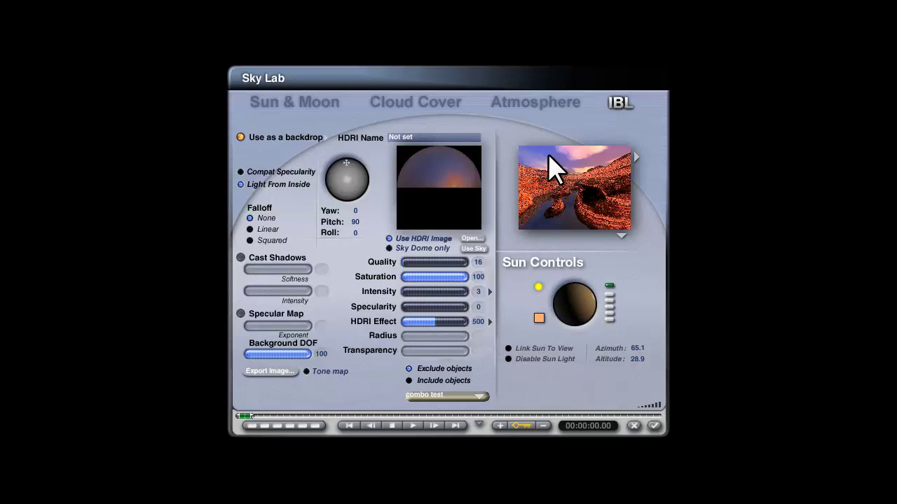
# - Turn off True ambience optimization for the HDRI Effect
pyautogui.click(493, 323)
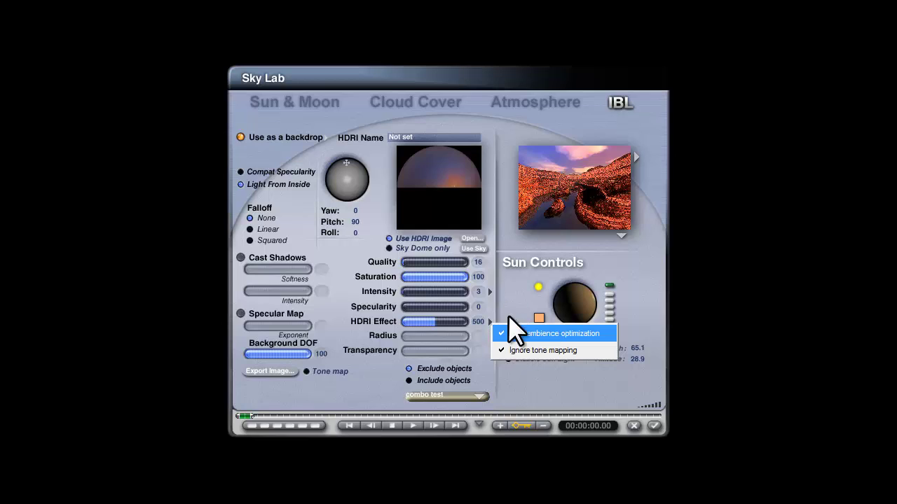
pyautogui.click(506, 316)
pyautogui.click(491, 322)
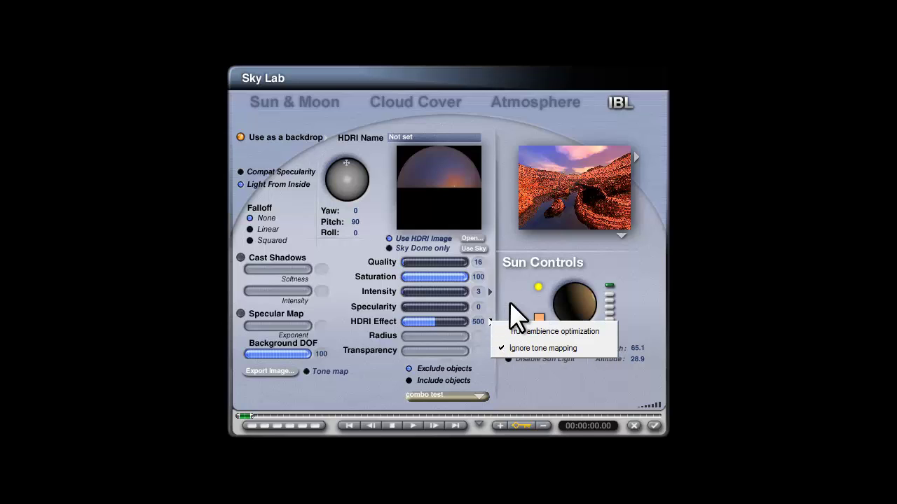
pyautogui.click(537, 414)
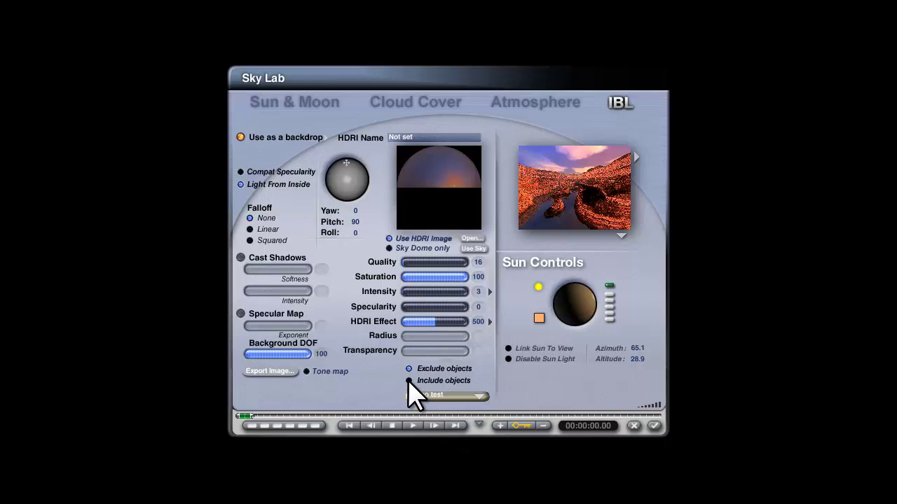
# - Switch the IBL light's influence to Include objects with only Background selected
pyautogui.click(478, 396)
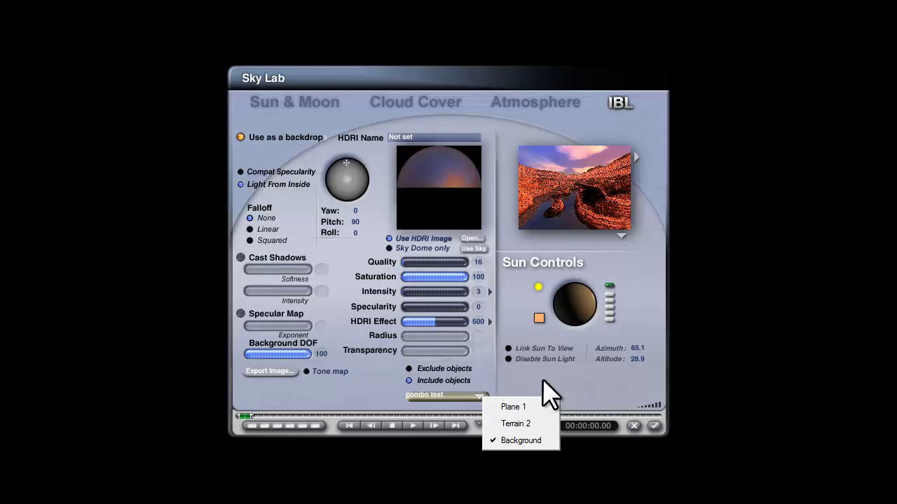
pyautogui.click(567, 385)
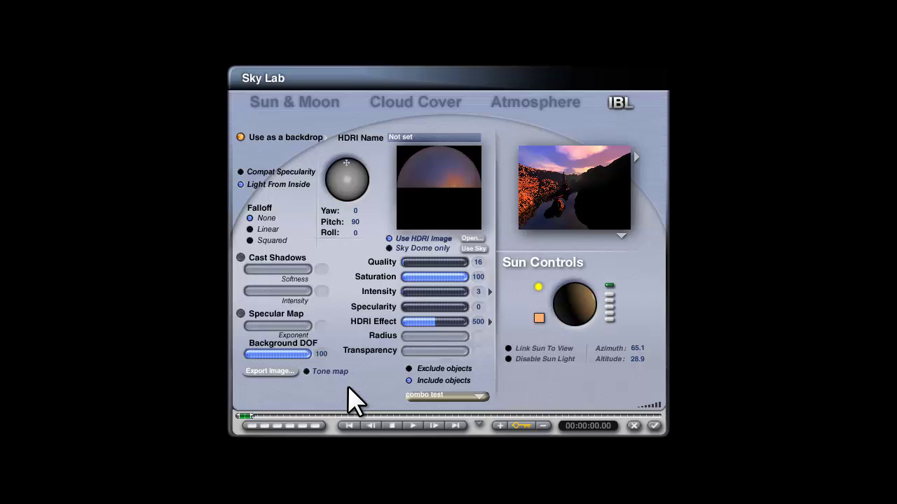
# - In the Sky Lab's Sun & Moon settings, set the sun's Diffuse intensity to 300
pyautogui.click(325, 102)
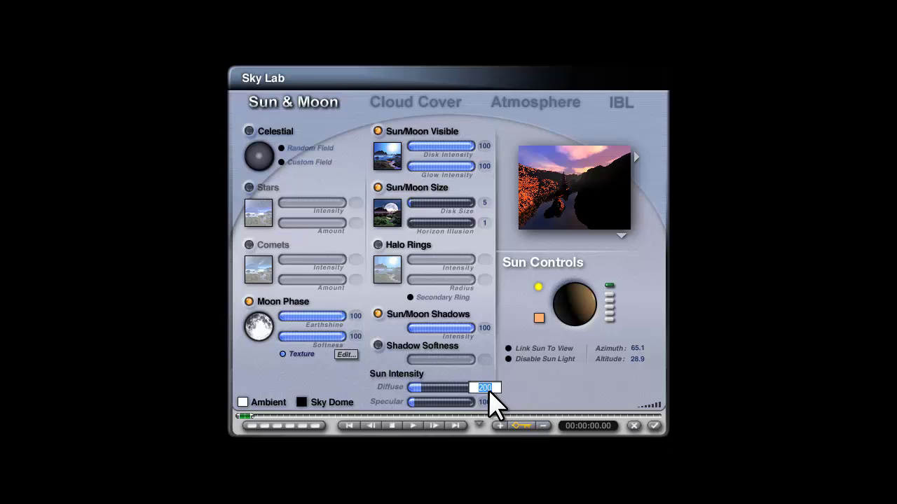
pyautogui.write('300')
pyautogui.press('Return')
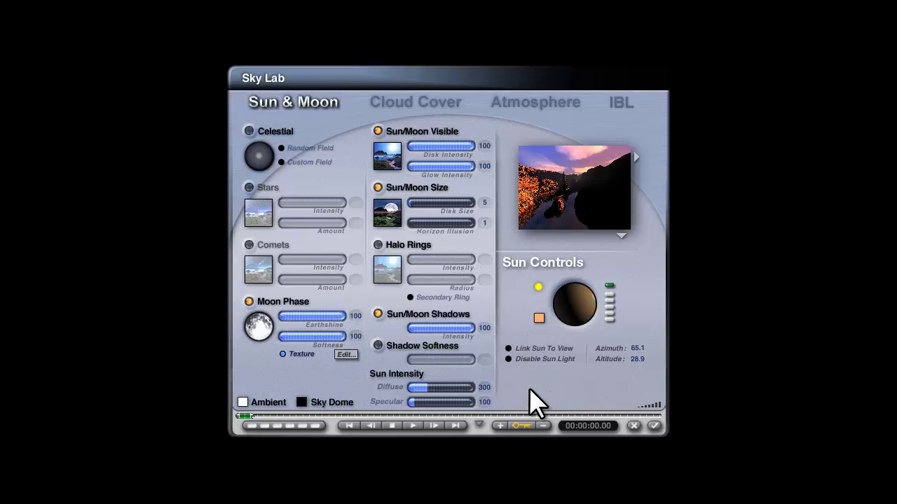
# - Turn on Shadow Softness for the sun and set it to 15
pyautogui.click(378, 345)
pyautogui.click(487, 361)
pyautogui.write('100')
pyautogui.press('Return')
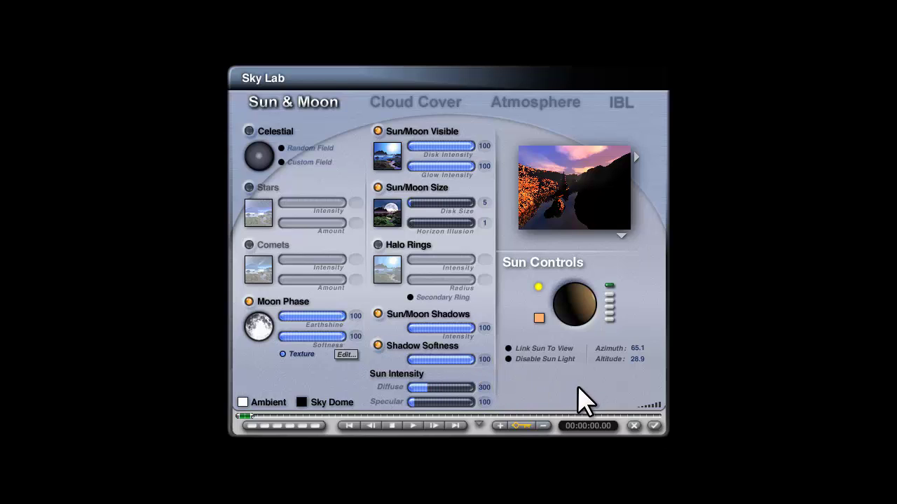
pyautogui.click(485, 360)
pyautogui.write('15')
pyautogui.press('Return')
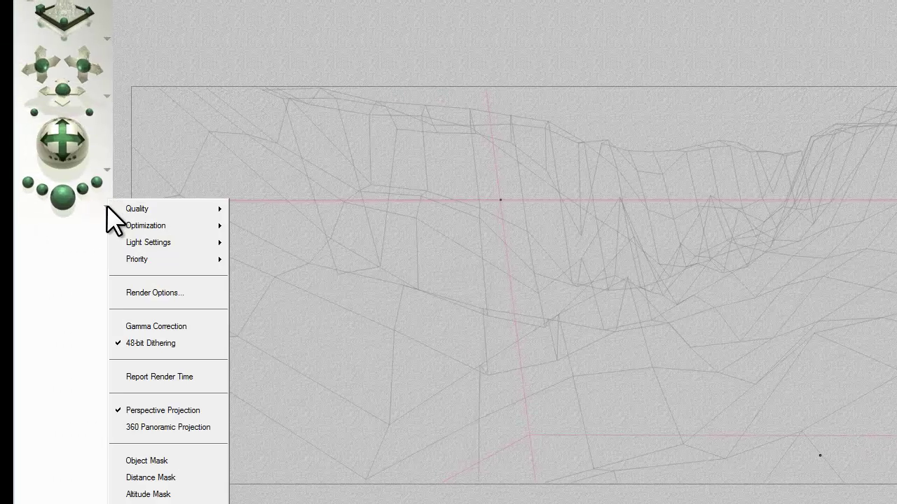
# - In the render options, choose the Premium (Effect AntiAliasing) quality mode and set the rays per pixel to 4
pyautogui.click(149, 291)
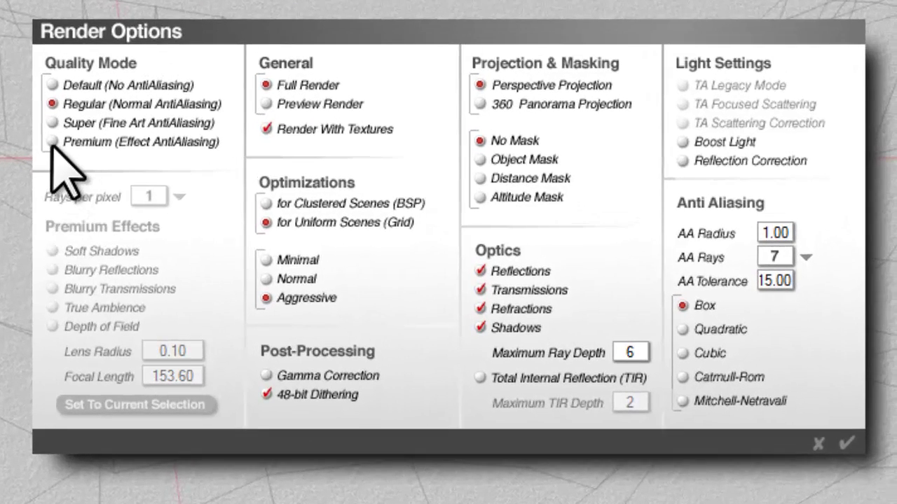
pyautogui.click(93, 146)
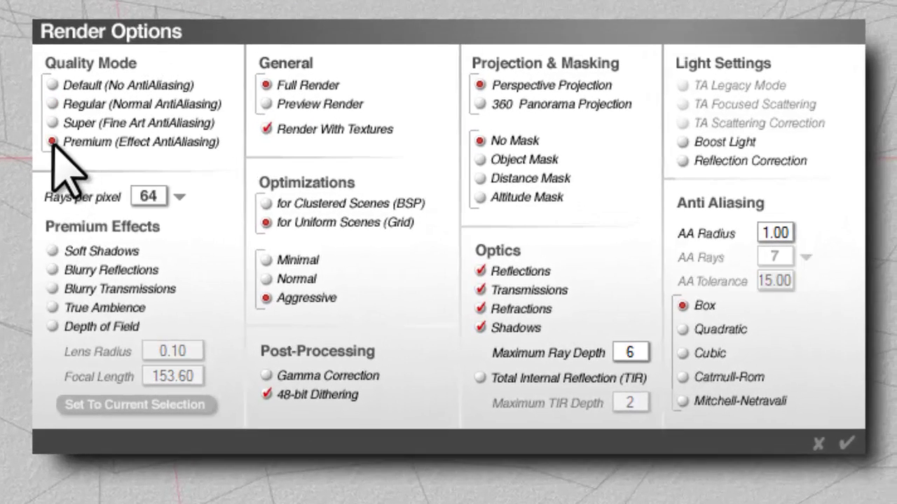
pyautogui.click(179, 197)
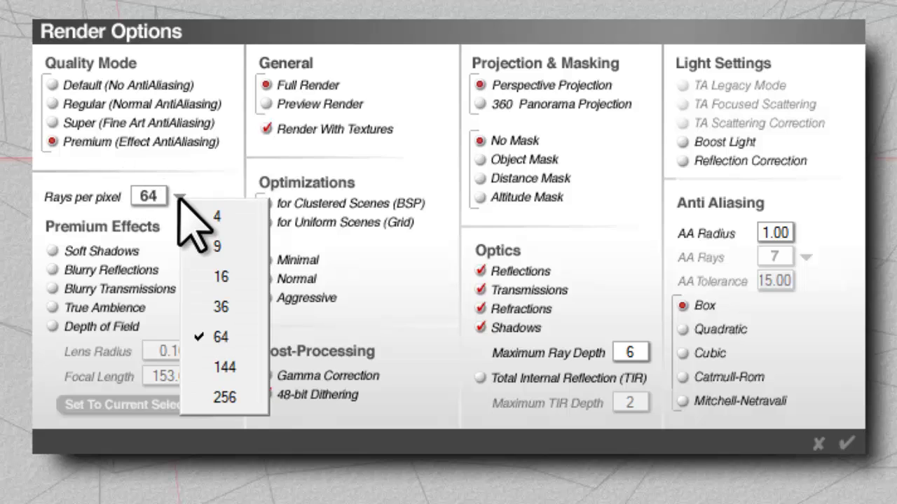
pyautogui.click(212, 309)
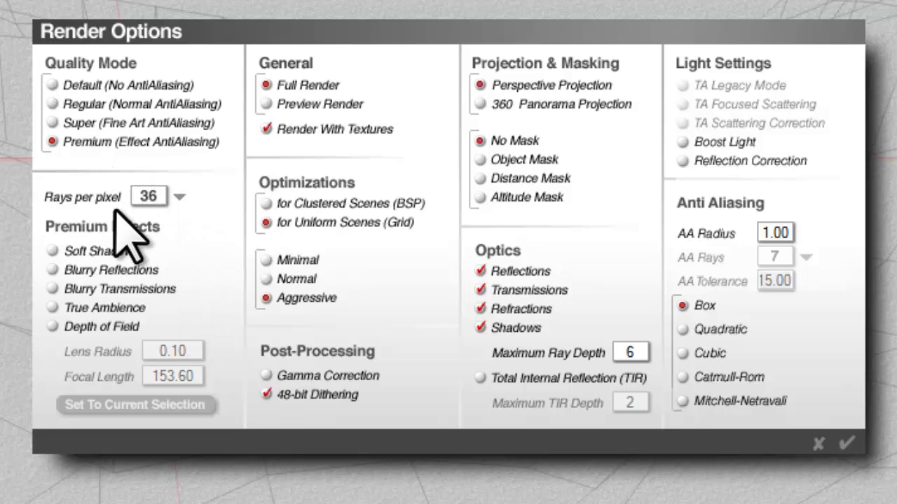
pyautogui.click(180, 197)
pyautogui.click(218, 204)
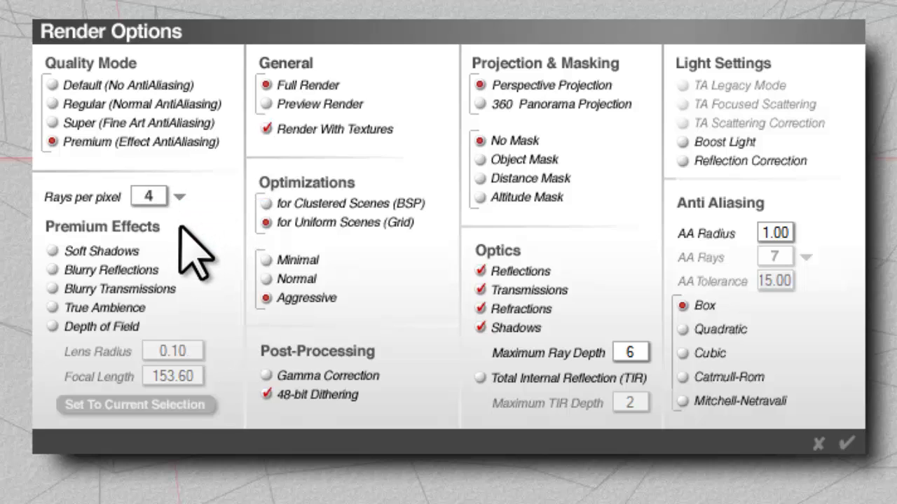
# - Enable the True Ambience premium effect together with the TA Scattering Correction and Boost Light light settings
pyautogui.click(53, 308)
pyautogui.click(683, 122)
pyautogui.click(683, 141)
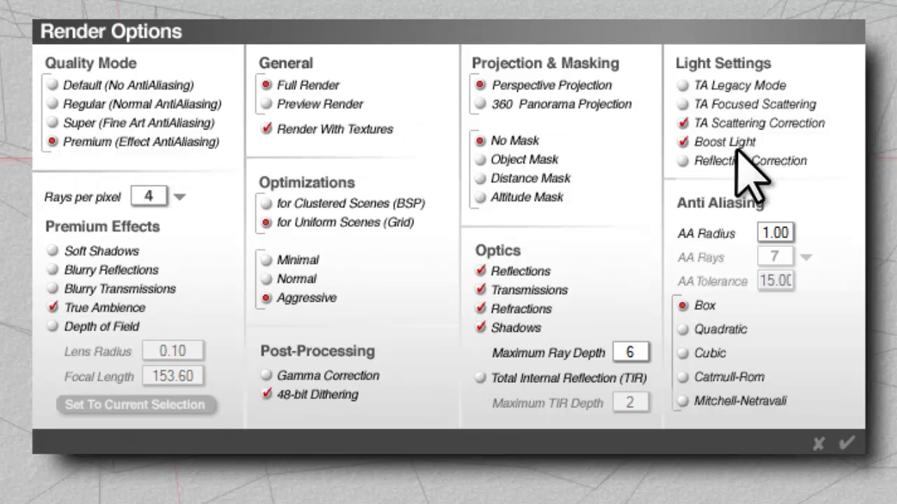
# - Set the Maximum Ray Depth to 4, enable Soft Shadows and apply the render options
pyautogui.doubleClick(630, 352)
pyautogui.write('4')
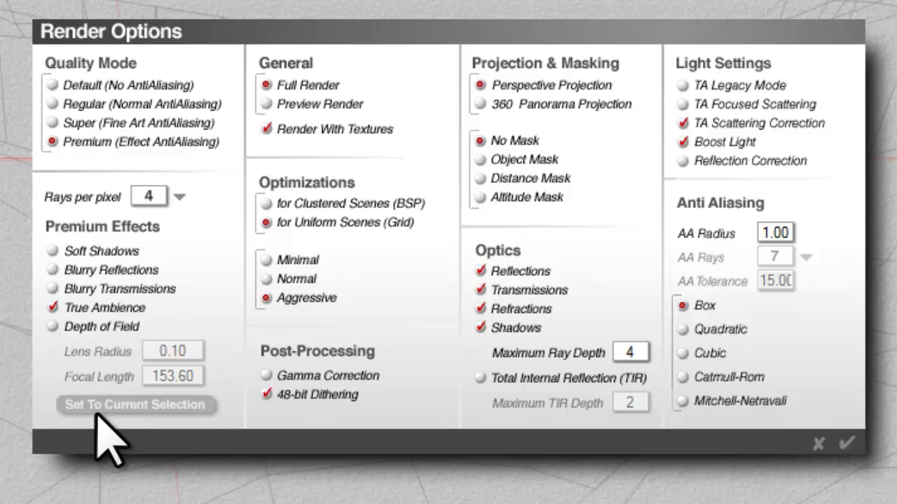
pyautogui.click(54, 250)
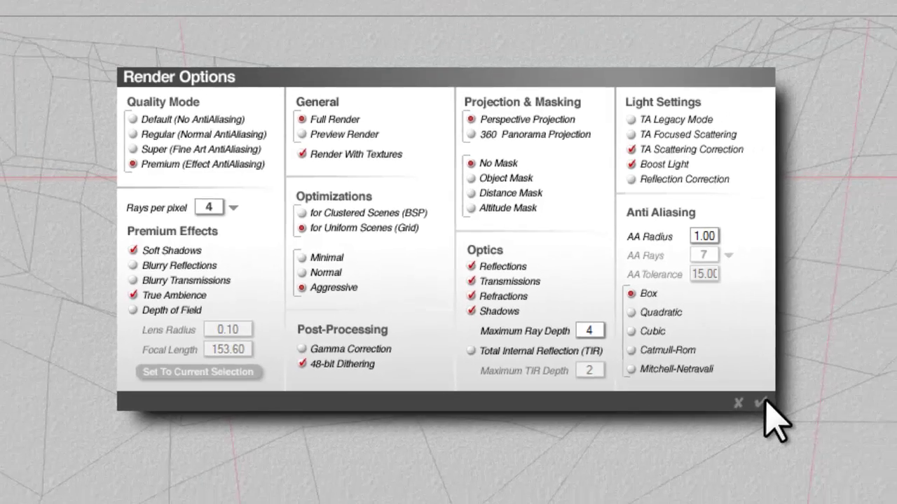
pyautogui.click(847, 444)
# - Run a test render of the canyon scene and stop it early
pyautogui.click(35, 214)
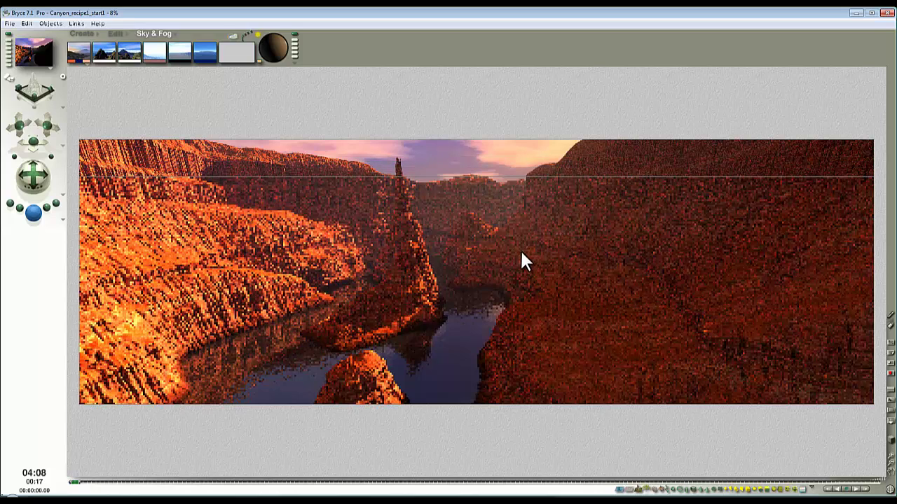
pyautogui.click(544, 246)
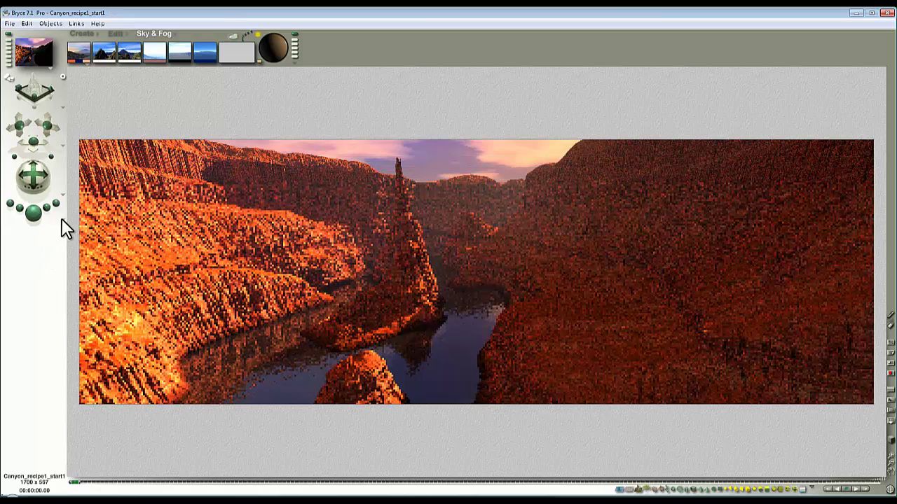
# - Set the rays per pixel to 36 in the render options and start rendering the canyon scene
pyautogui.click(62, 219)
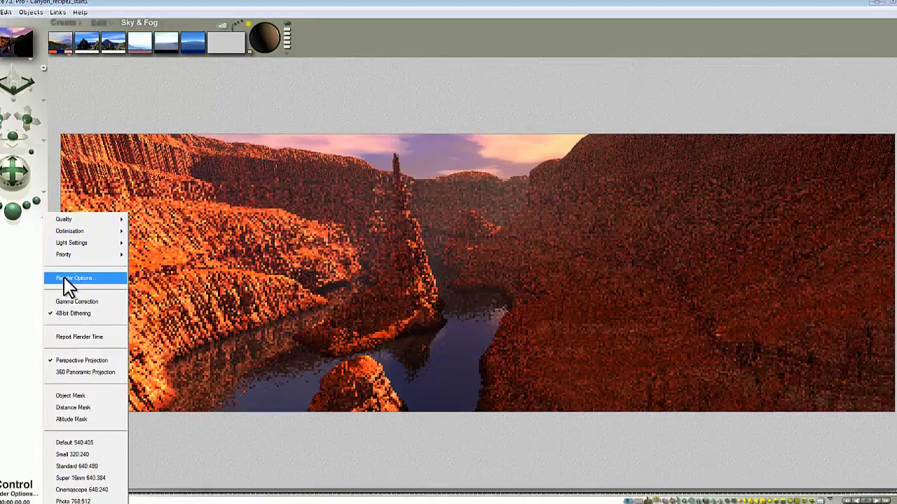
pyautogui.click(63, 278)
pyautogui.click(282, 218)
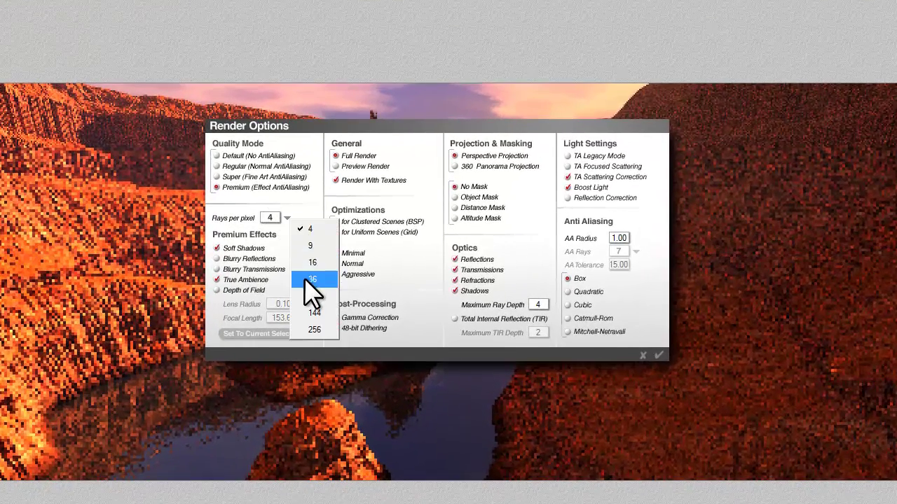
pyautogui.click(308, 280)
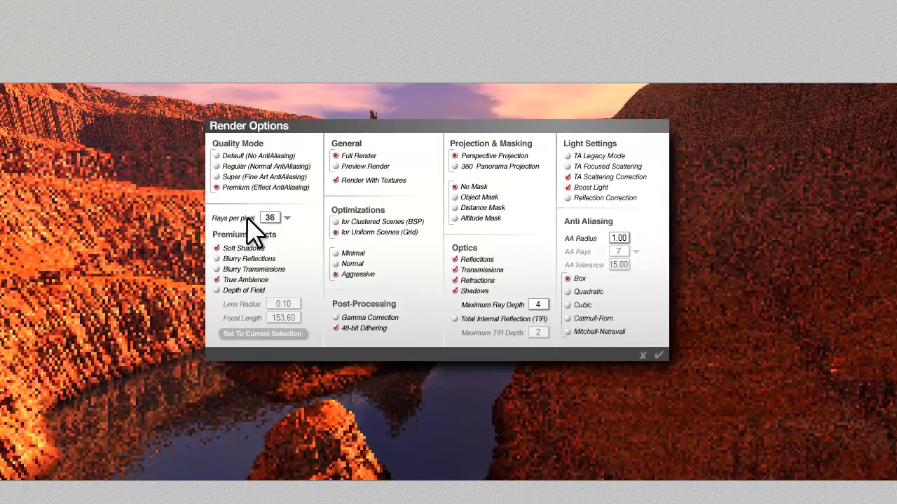
pyautogui.click(659, 356)
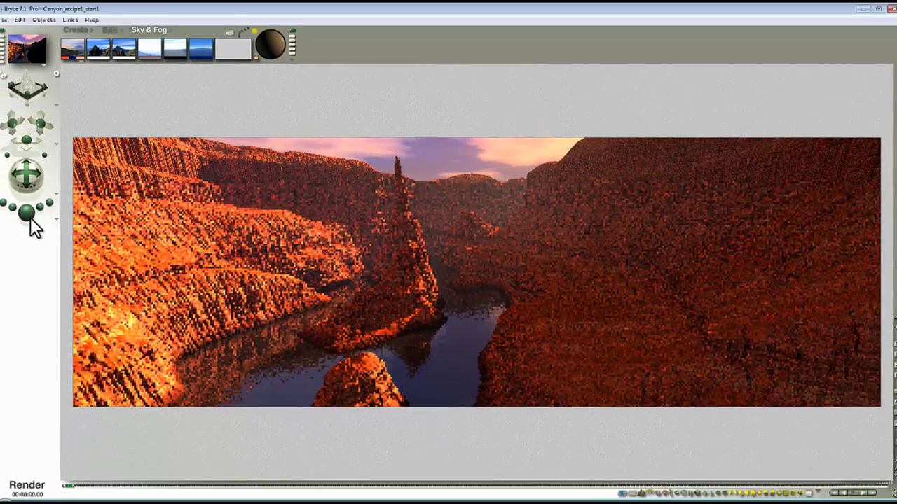
pyautogui.click(28, 215)
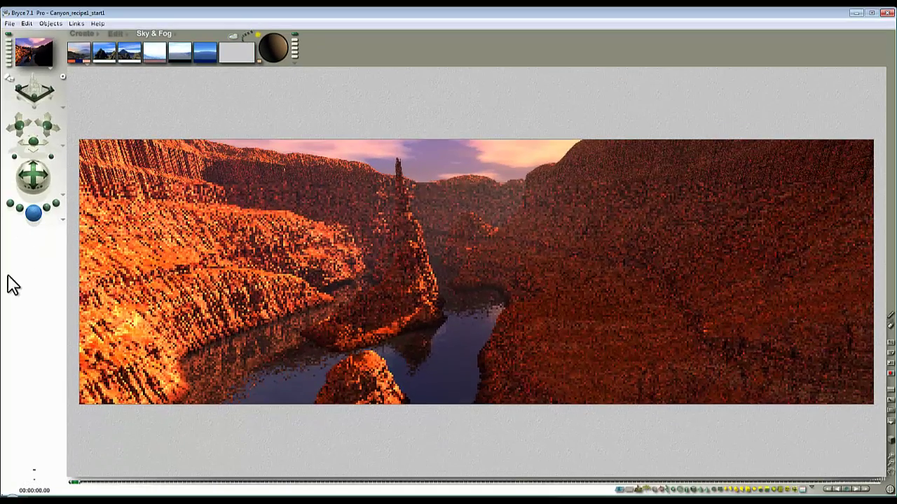